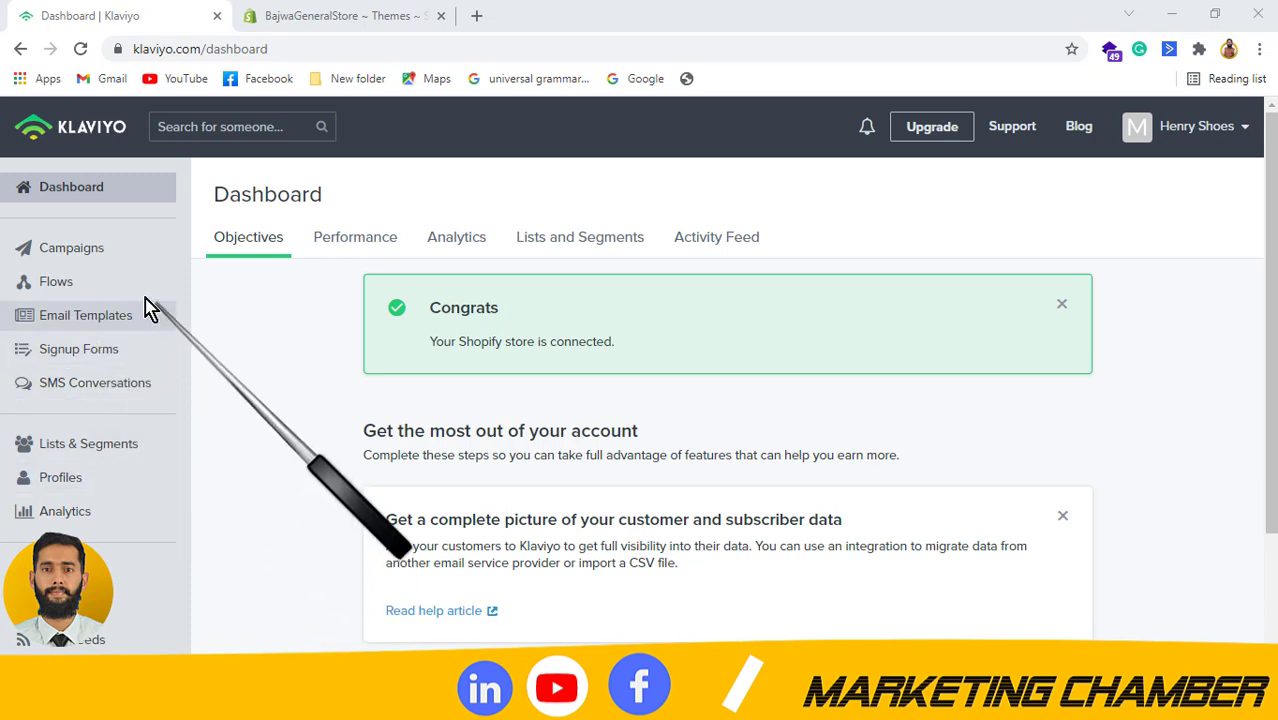
- Go to Signup Forms and scroll down to the popup and flyout template gallery
click(66, 352)
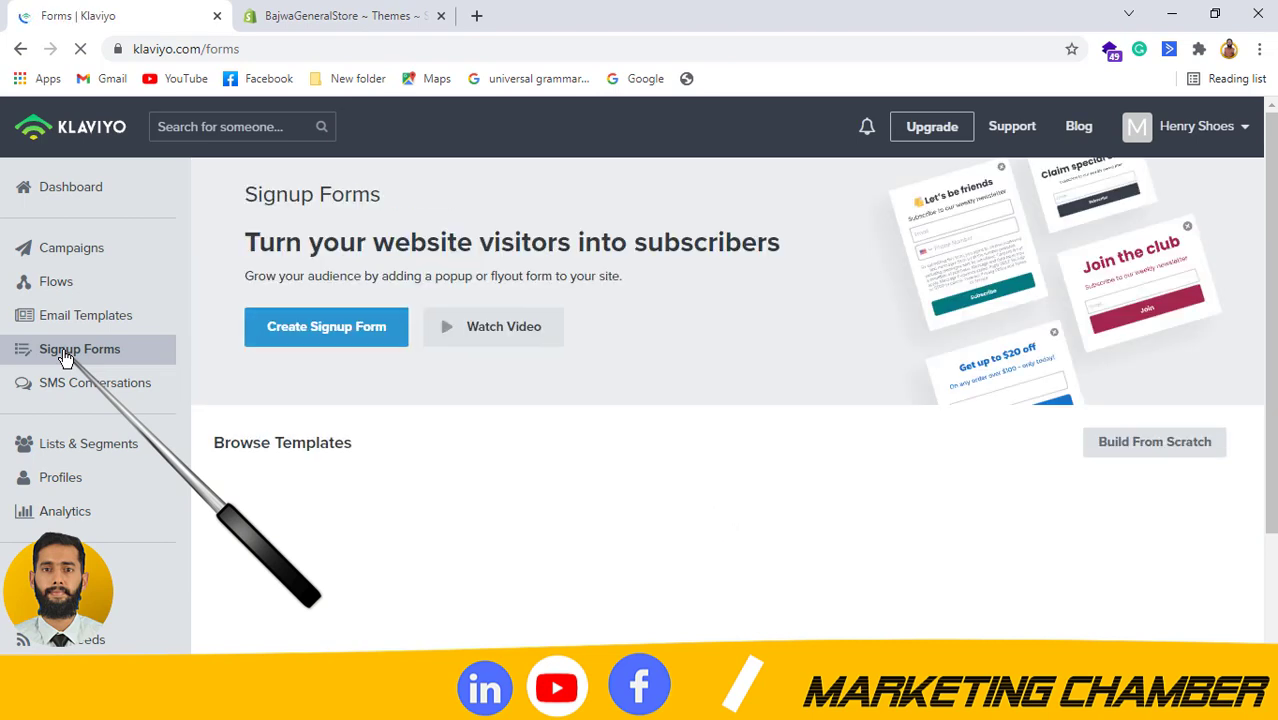
scroll(1200, 330, down, 2)
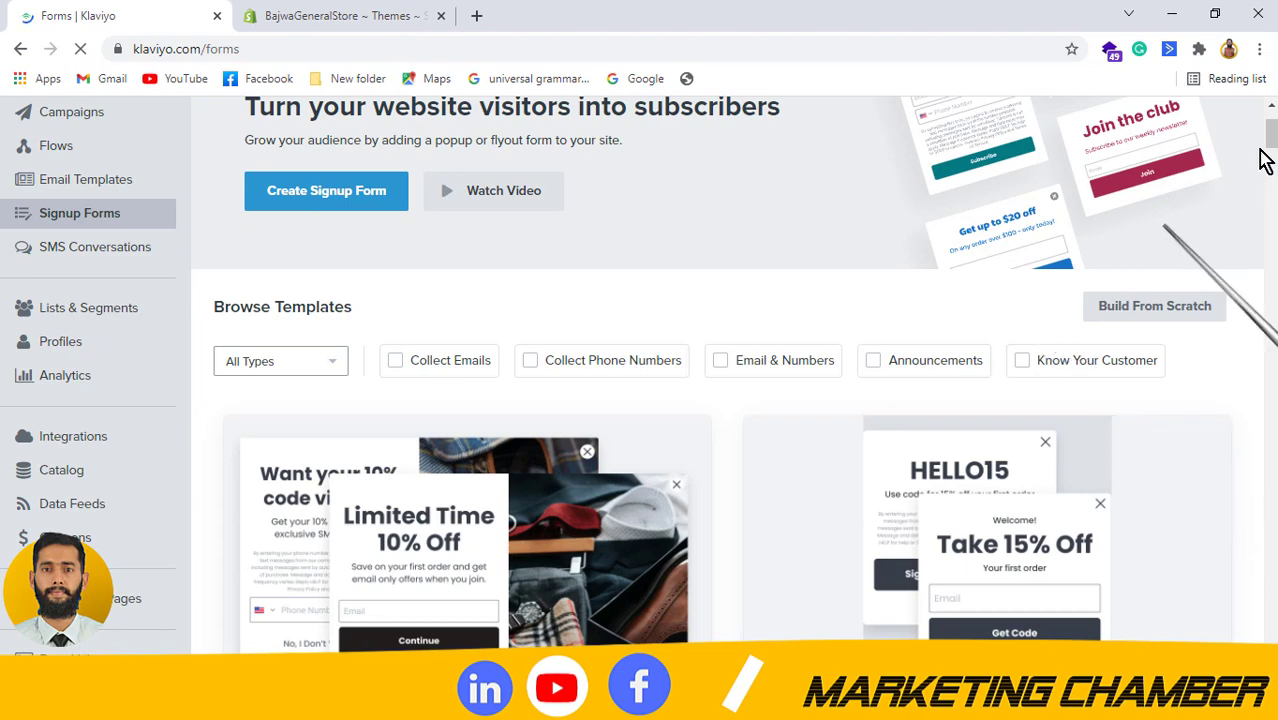
mouse_move(1272, 145)
mouse_down()
mouse_move(1272, 175)
mouse_move(1272, 160)
mouse_up()
- Create a form from the 20%-off template named 'Practice Signup form(Marketing Chamber)' on the Newsletter list
click(918, 484)
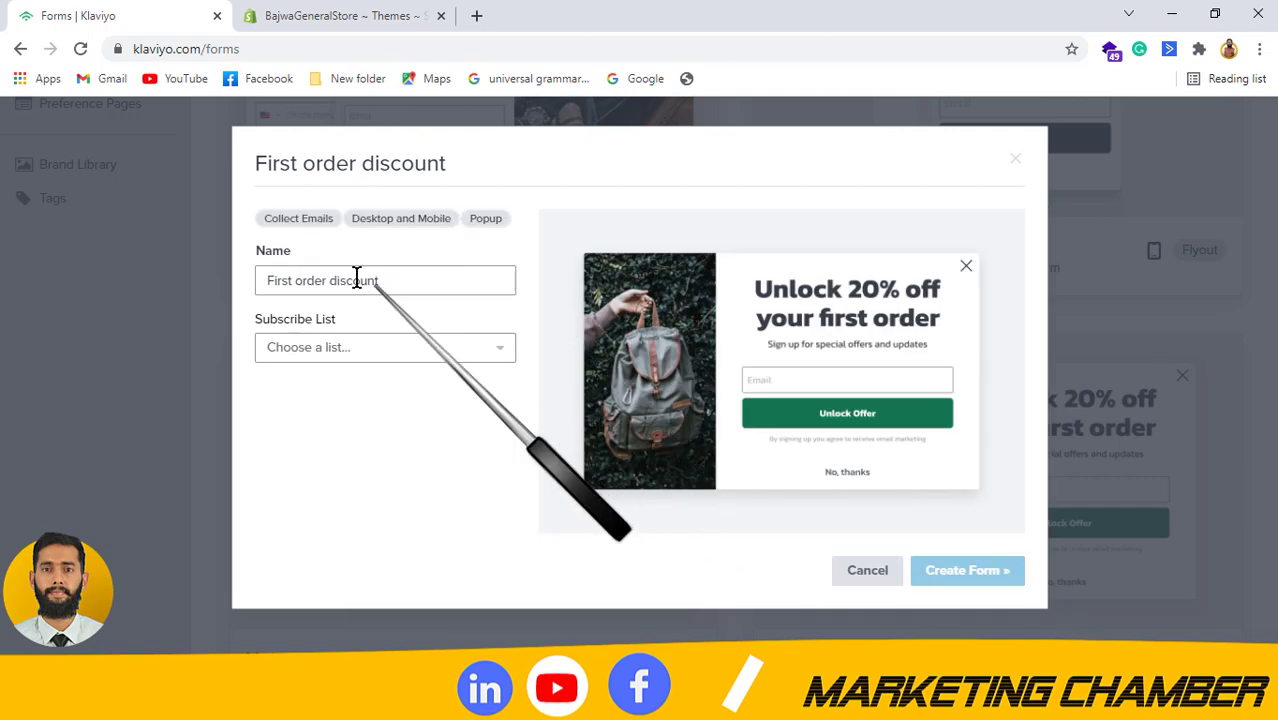
click(416, 280)
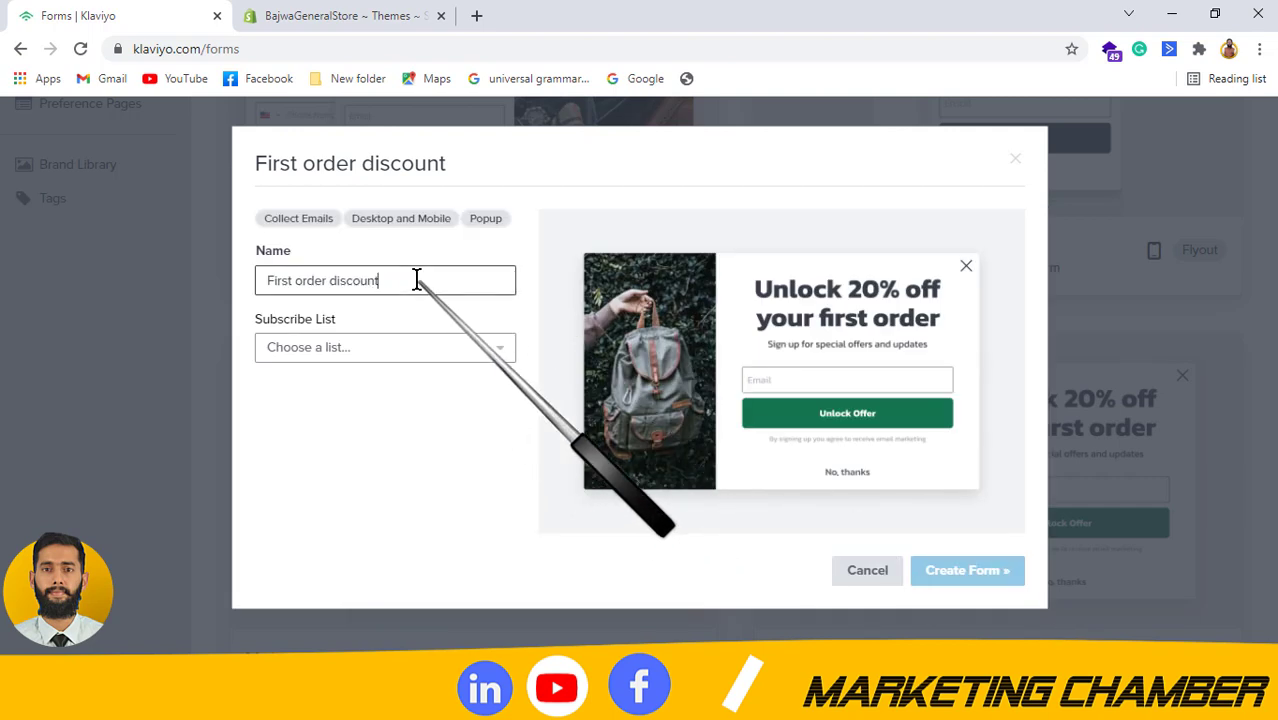
key(ctrl+a)
key(BackSpace)
text(Practice Sign)
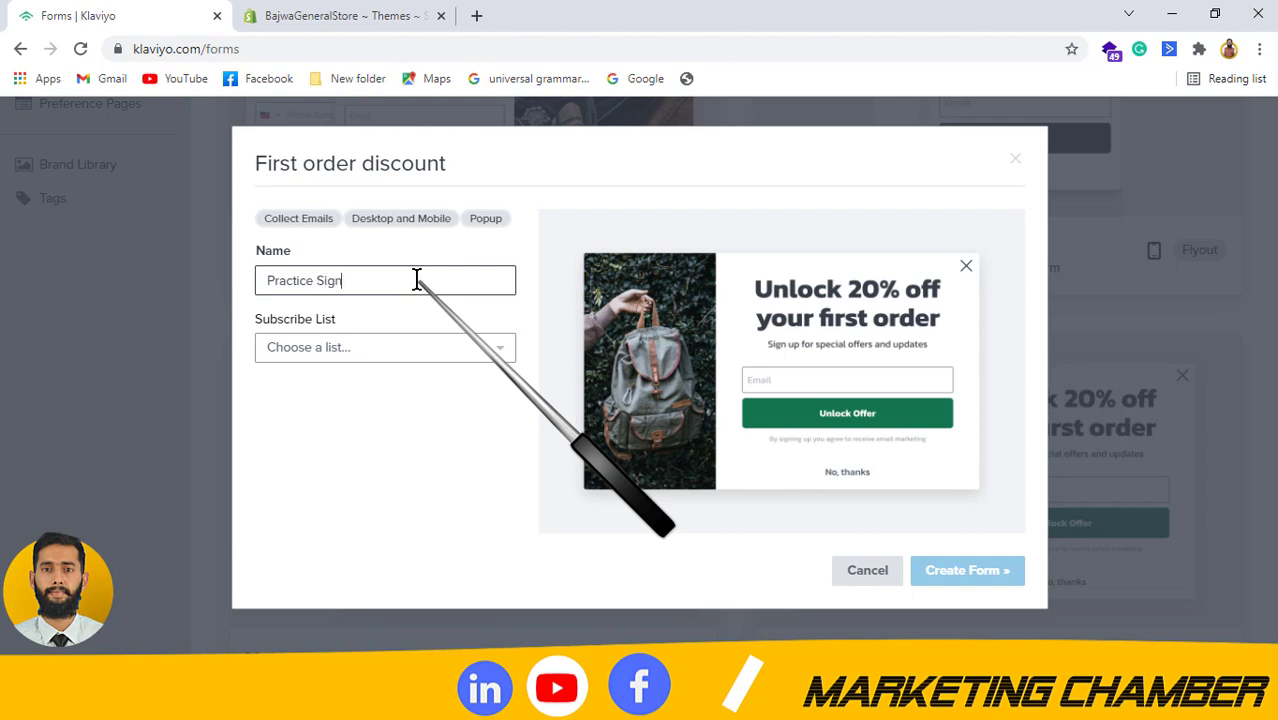
text(up form(Marketing Chamber))
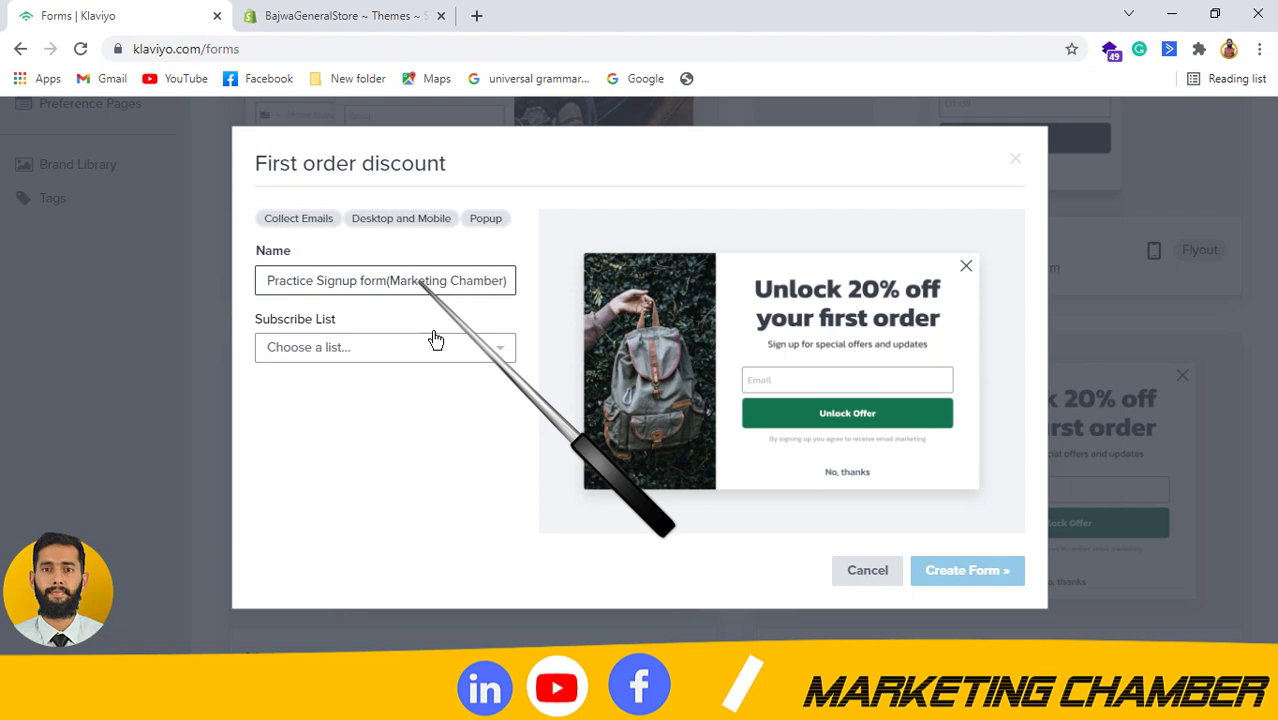
click(386, 347)
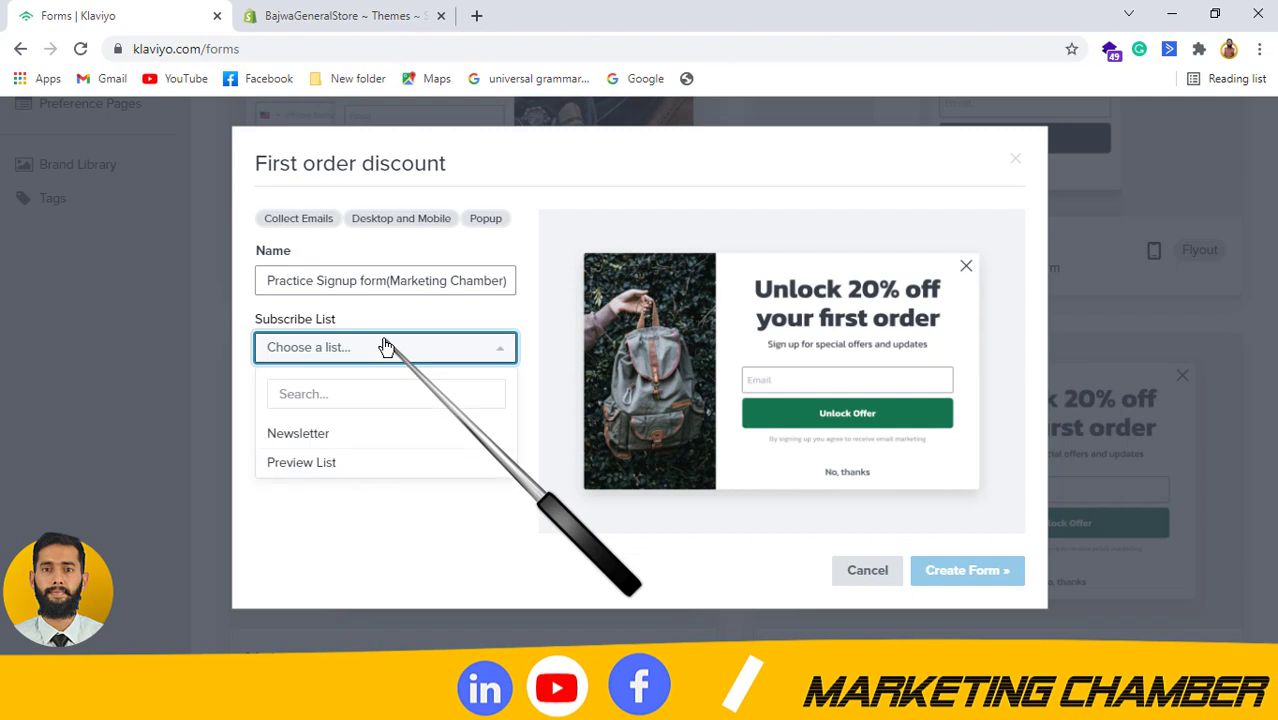
click(334, 436)
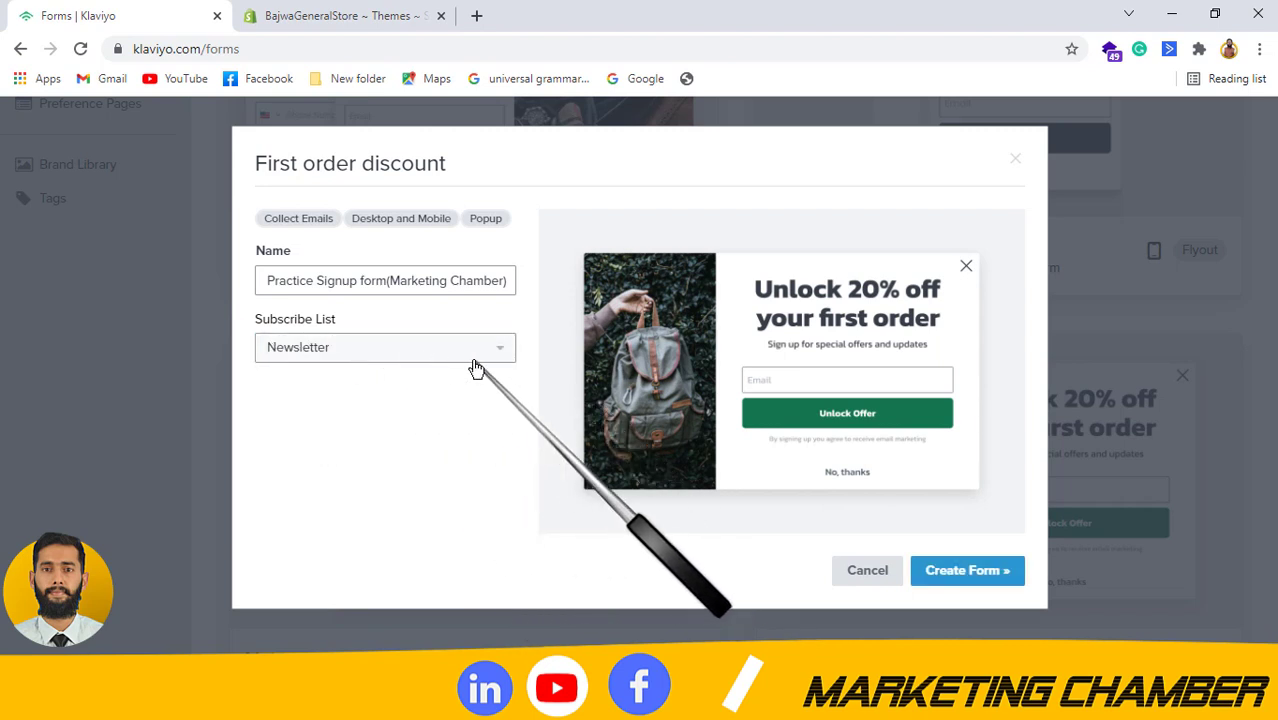
click(978, 578)
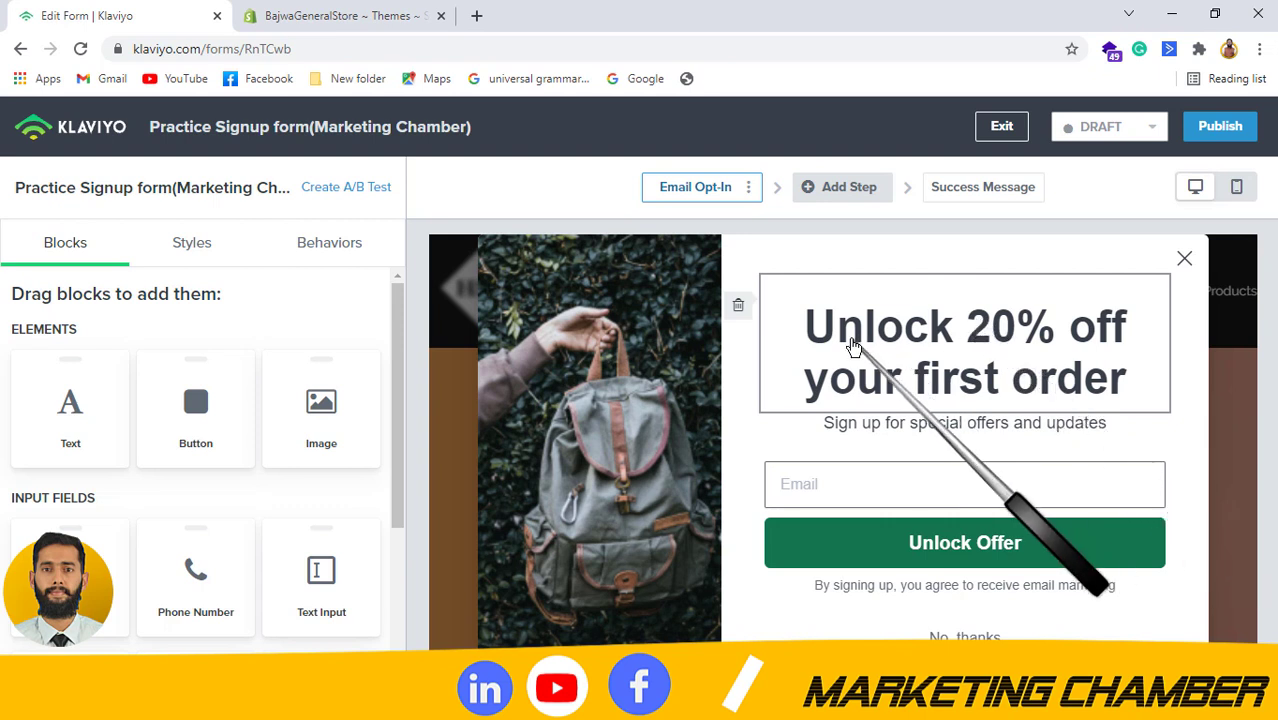
- Change the popup heading's 20 to 10 so it reads 'Unlock 10% off your first order'
click(853, 346)
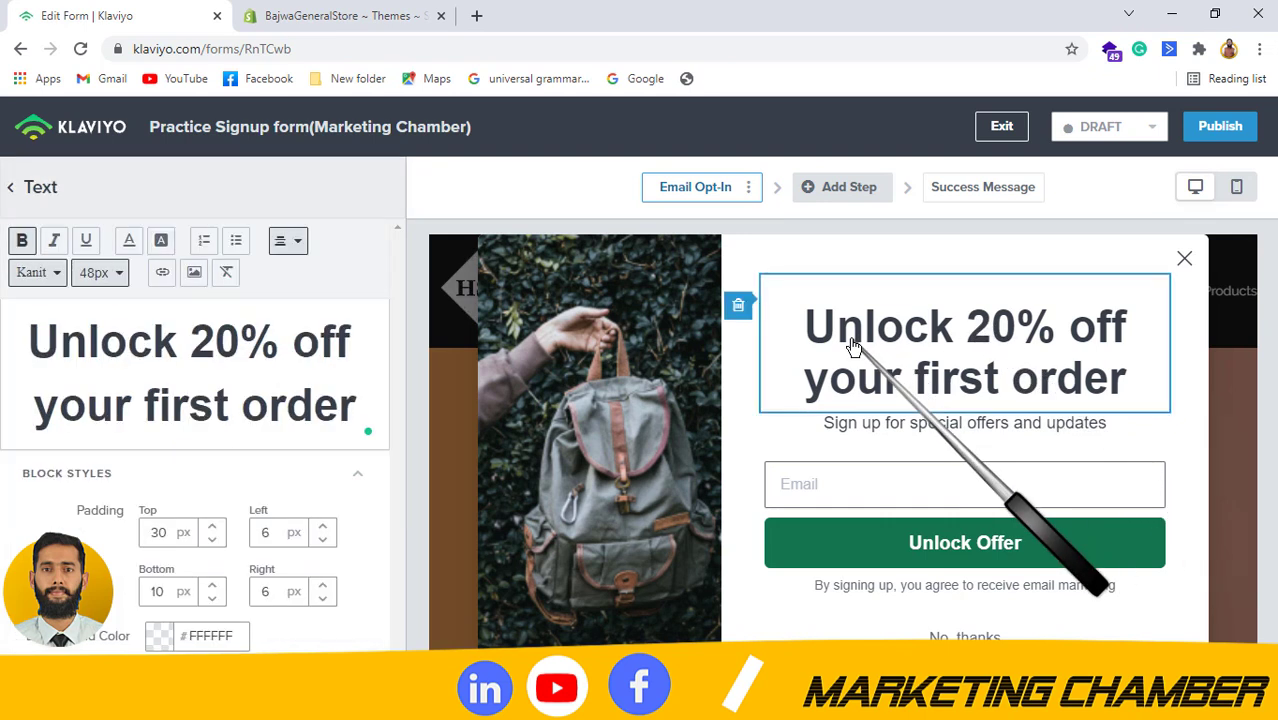
click(232, 349)
key(BackSpace)
key(BackSpace)
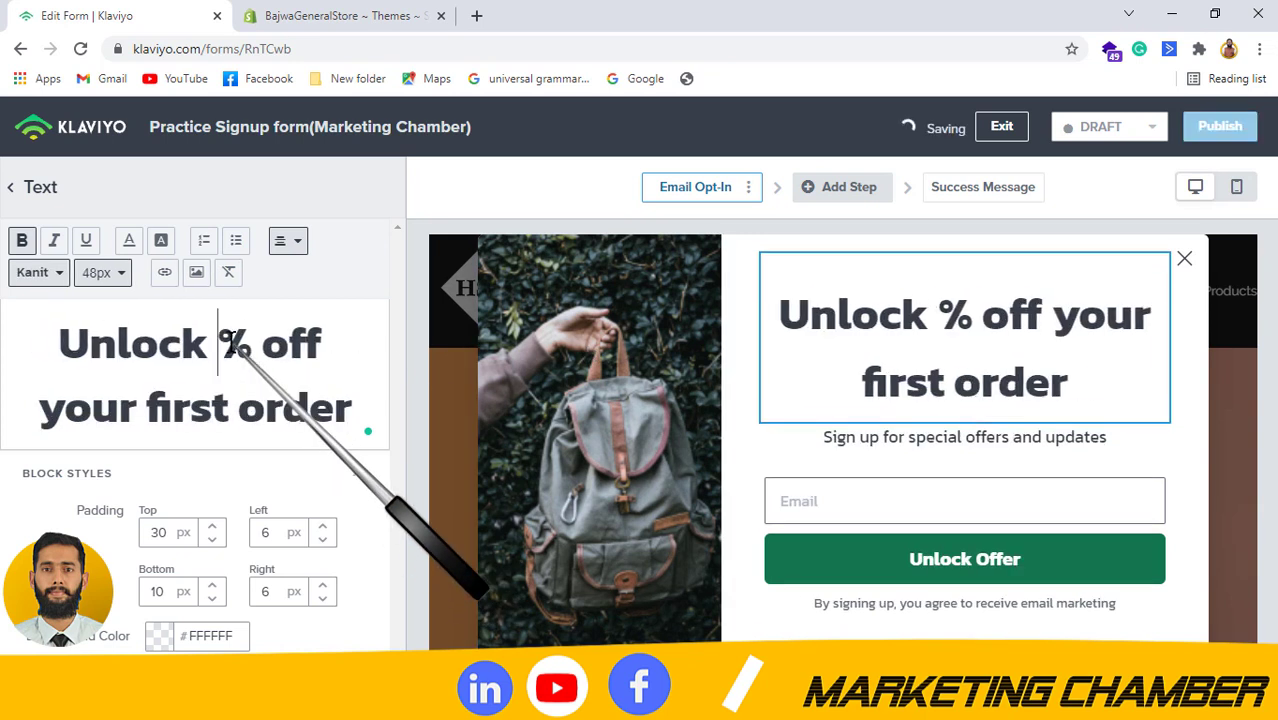
text(10)
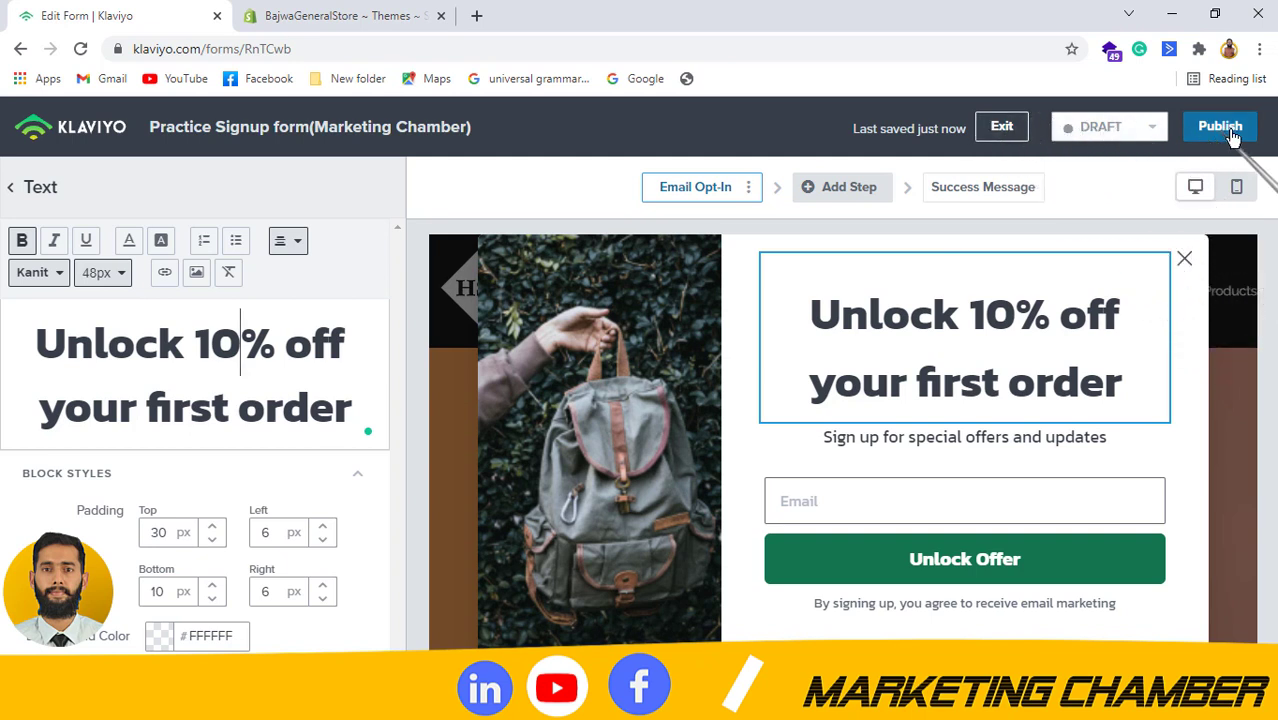
click(1145, 130)
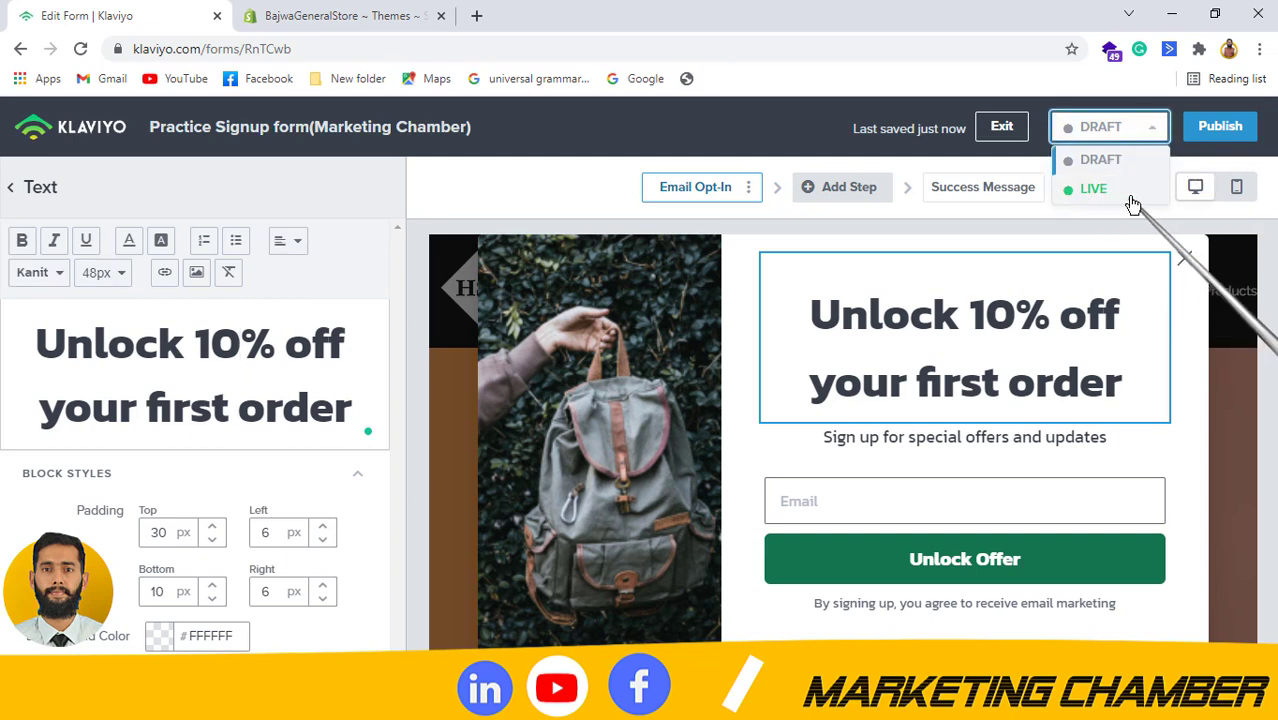
- Set the form status to LIVE, publish it, and switch to the Shopify Themes page
click(1072, 197)
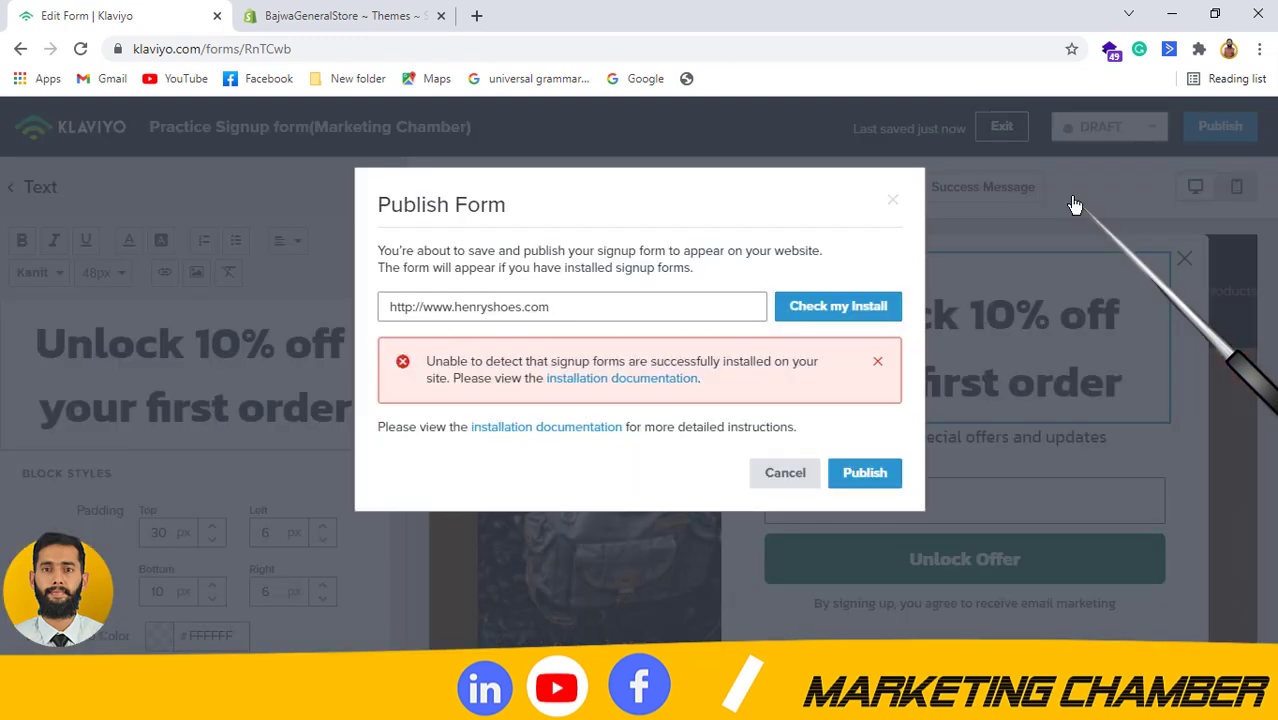
click(863, 478)
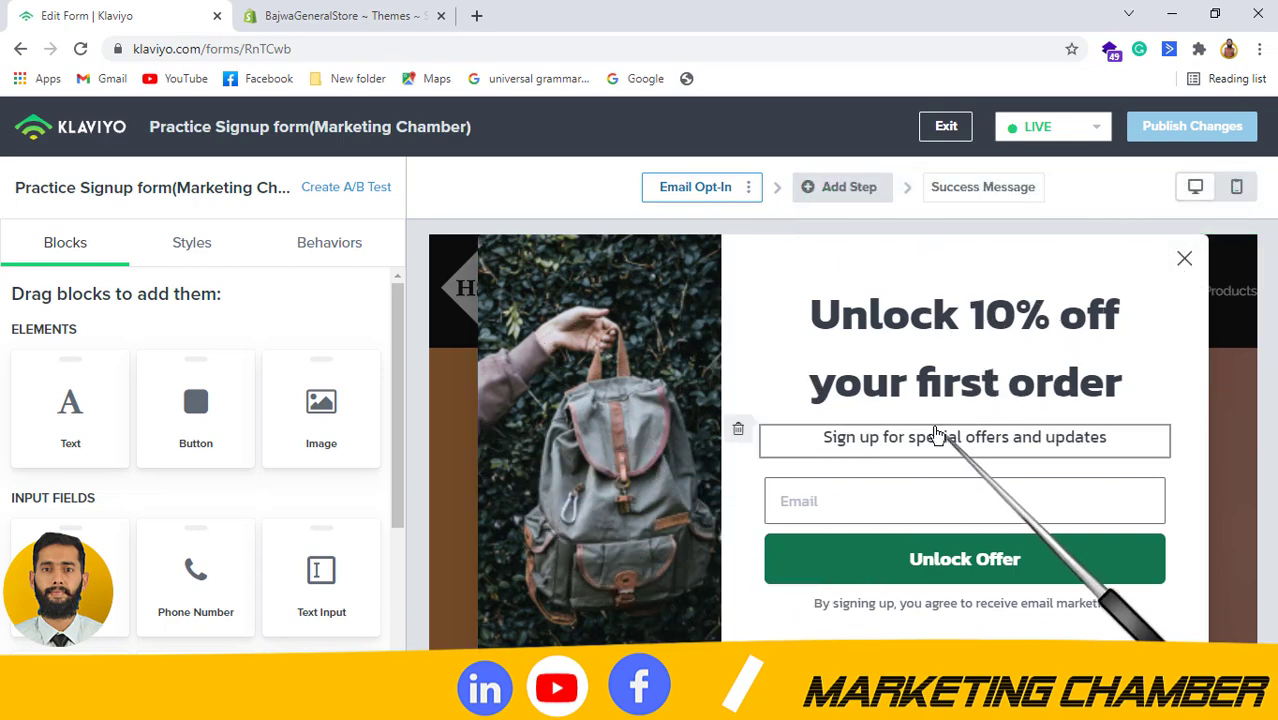
click(352, 12)
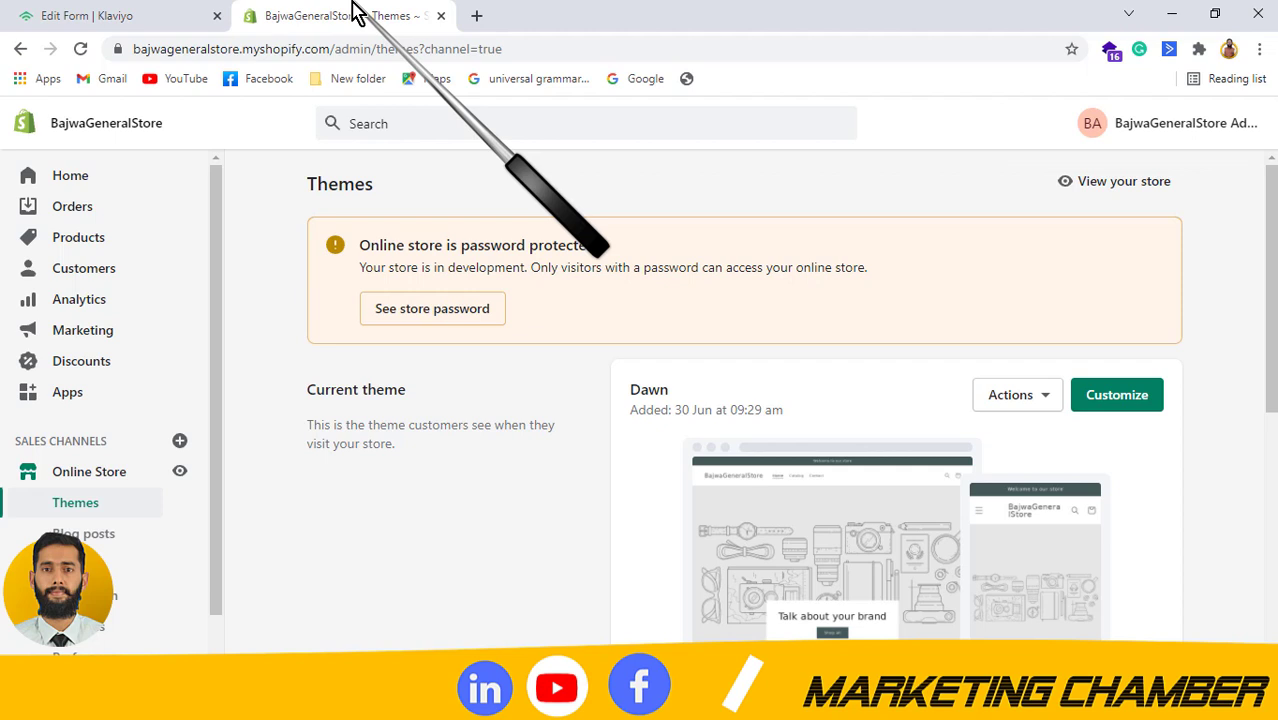
- Preview the Shopify storefront, close the live 10%-off popup, and return to the Klaviyo editor
click(180, 472)
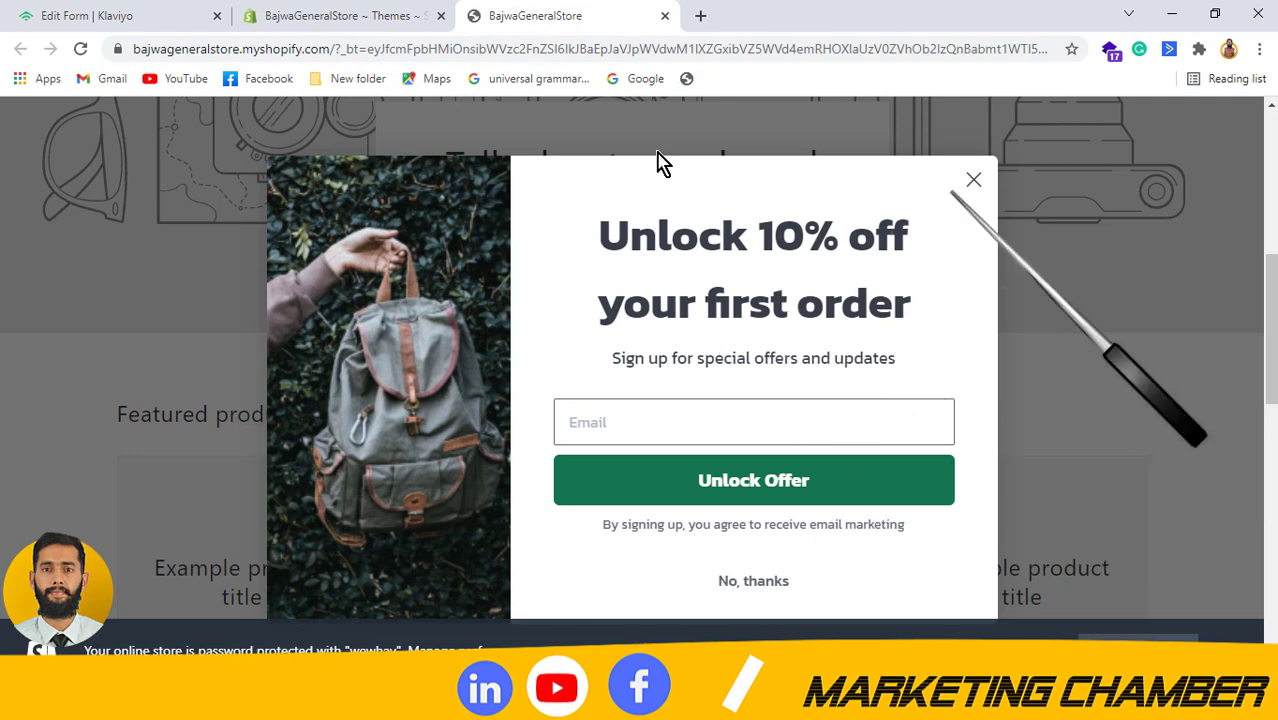
click(1272, 295)
scroll(1272, 295, up, 3)
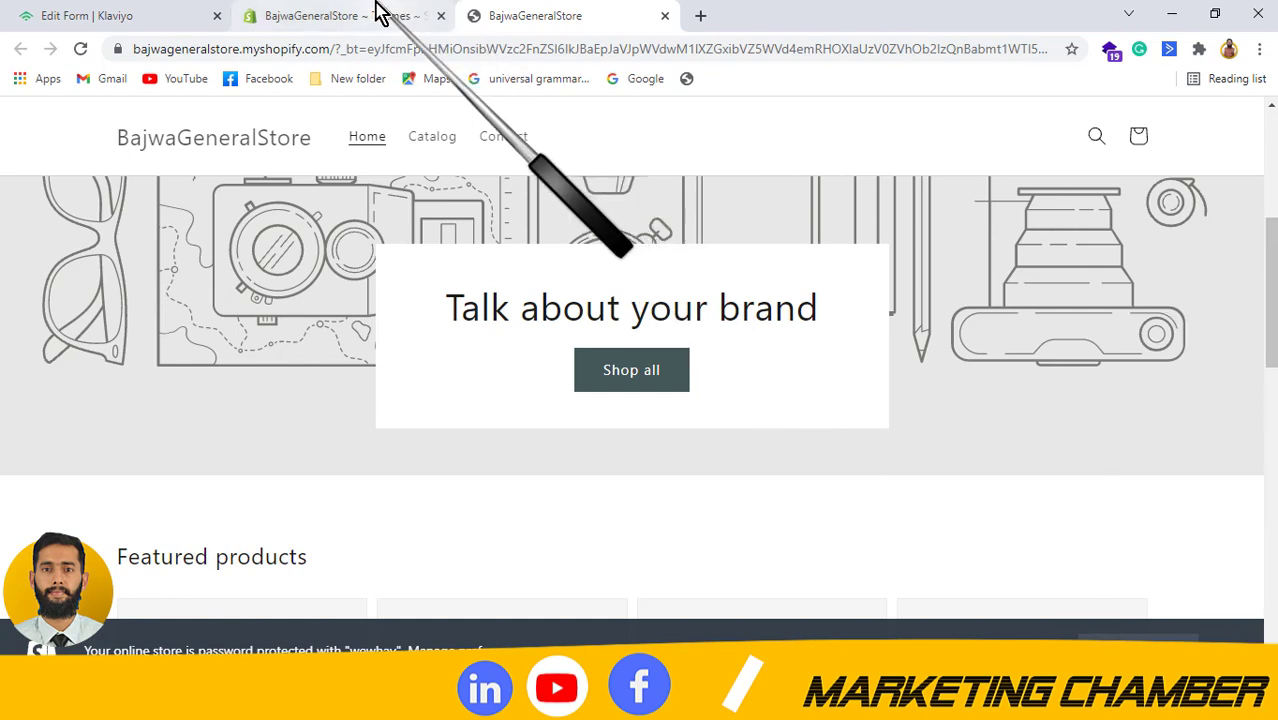
click(155, 12)
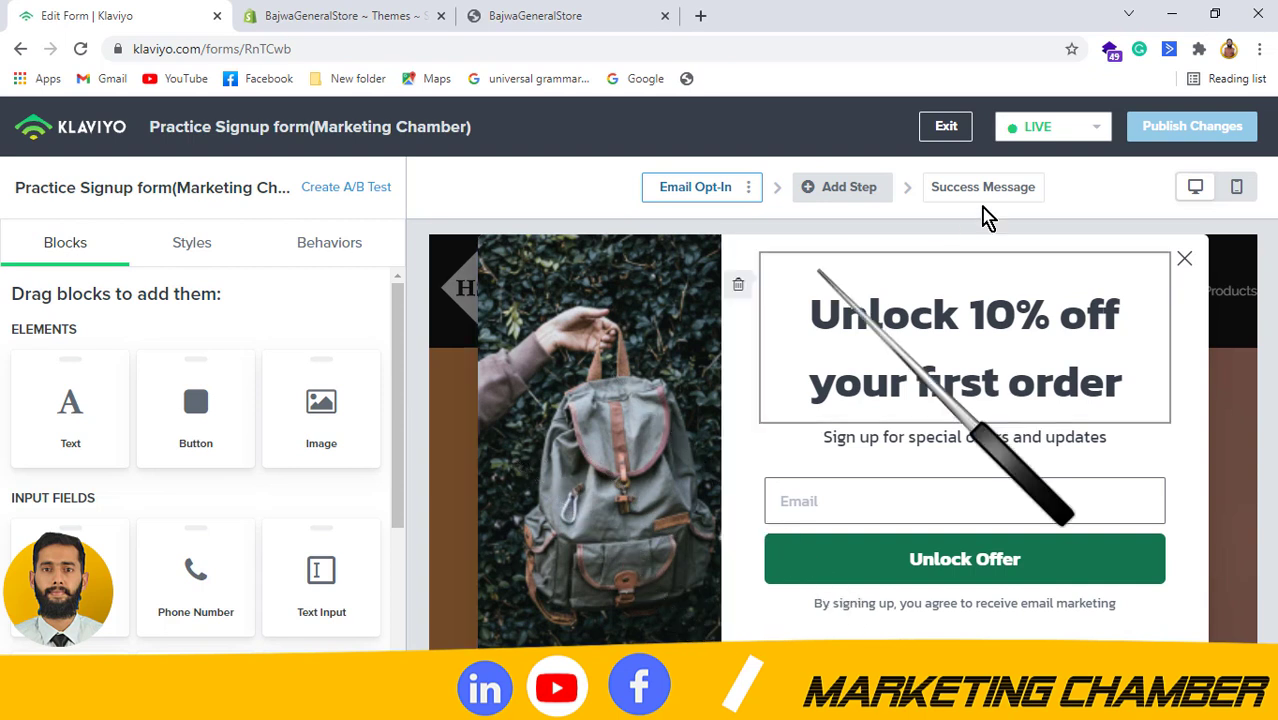
- Confirm the form stays LIVE, return to Signup Forms, and go to the Integrations page
click(1058, 127)
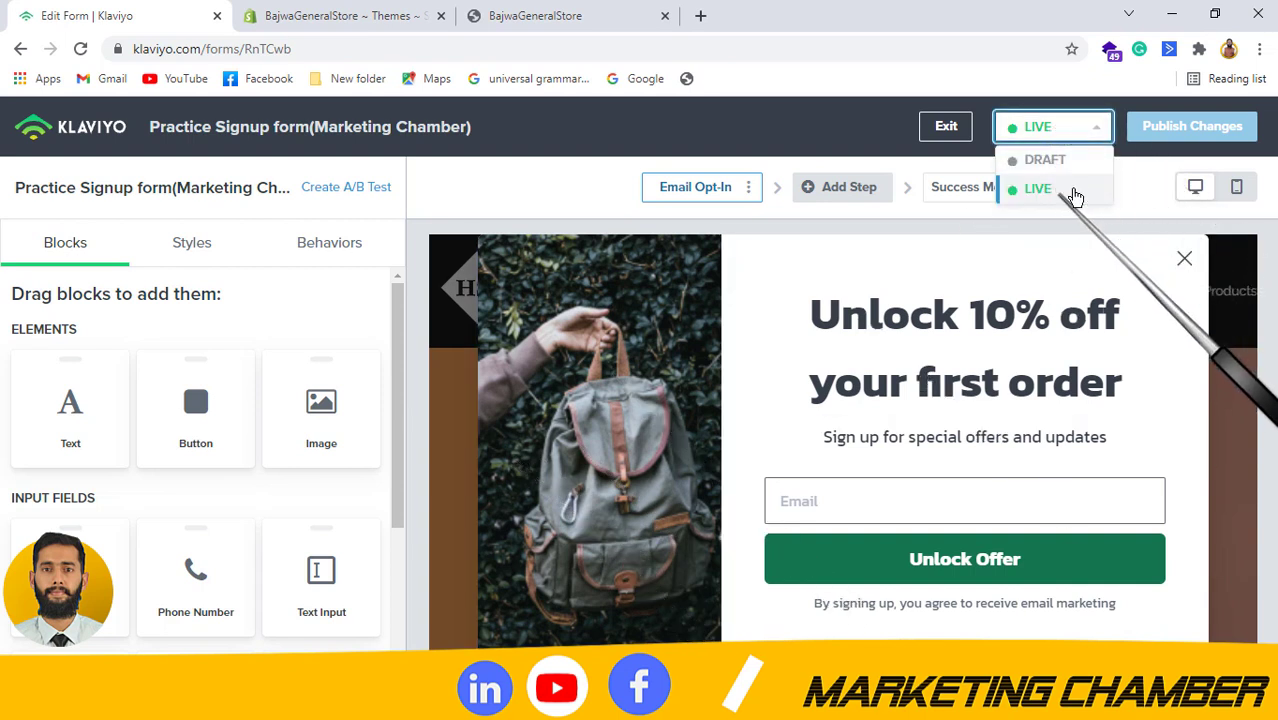
click(1140, 200)
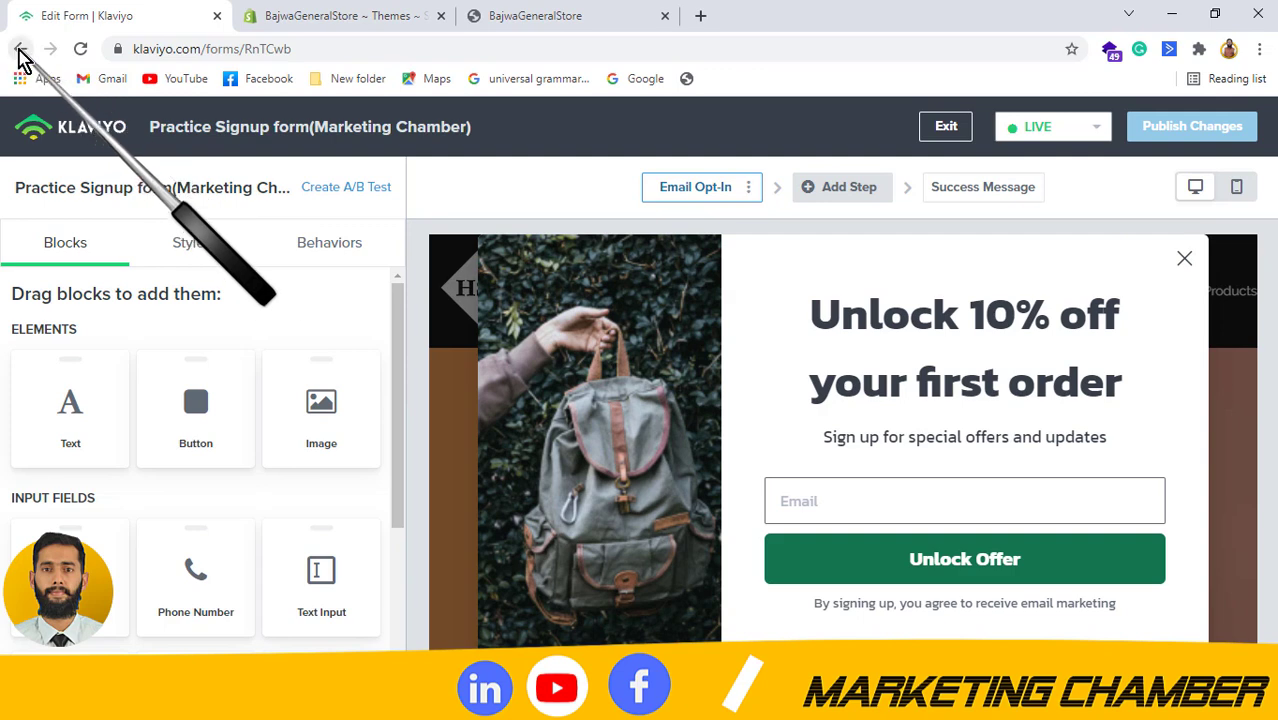
click(20, 49)
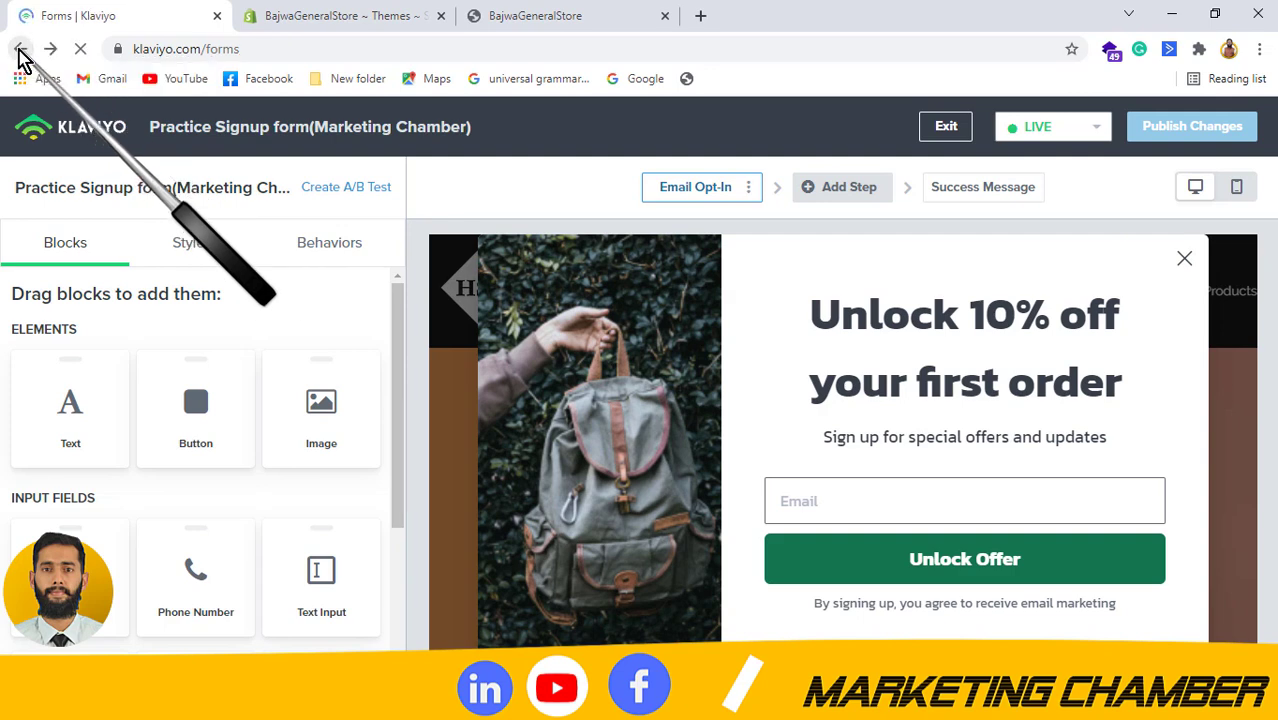
scroll(300, 410, down, 2)
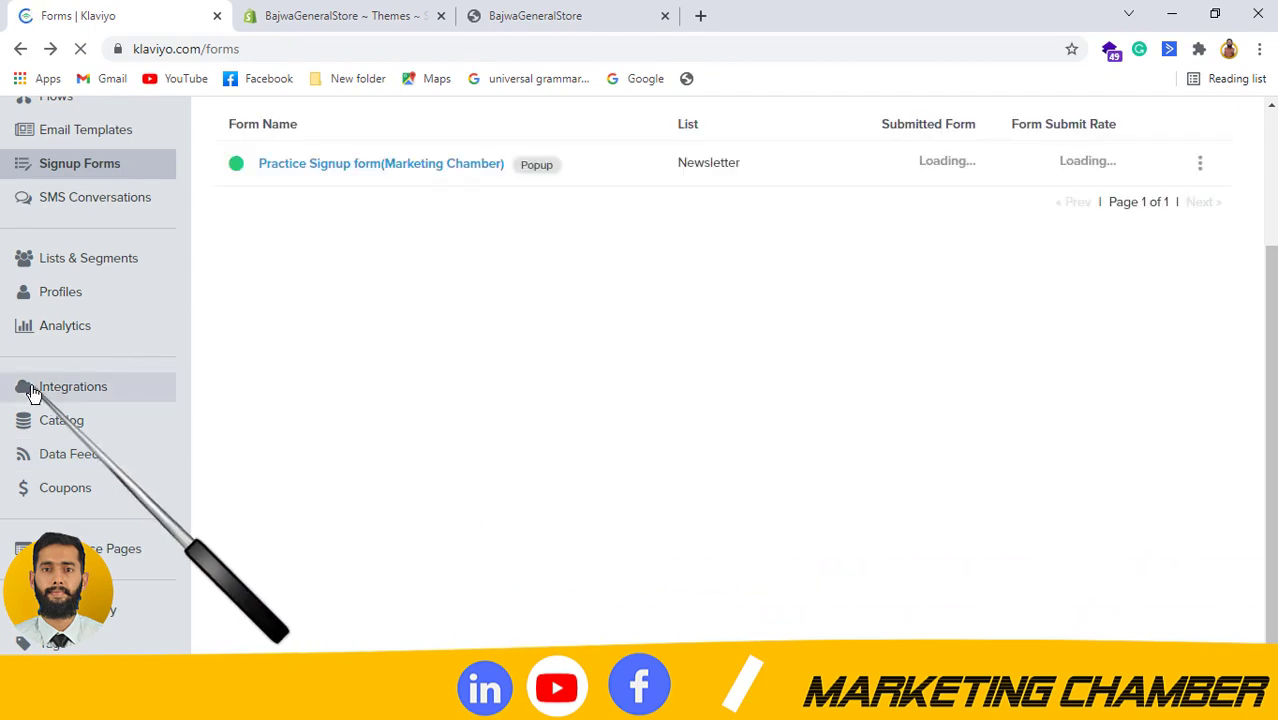
click(64, 398)
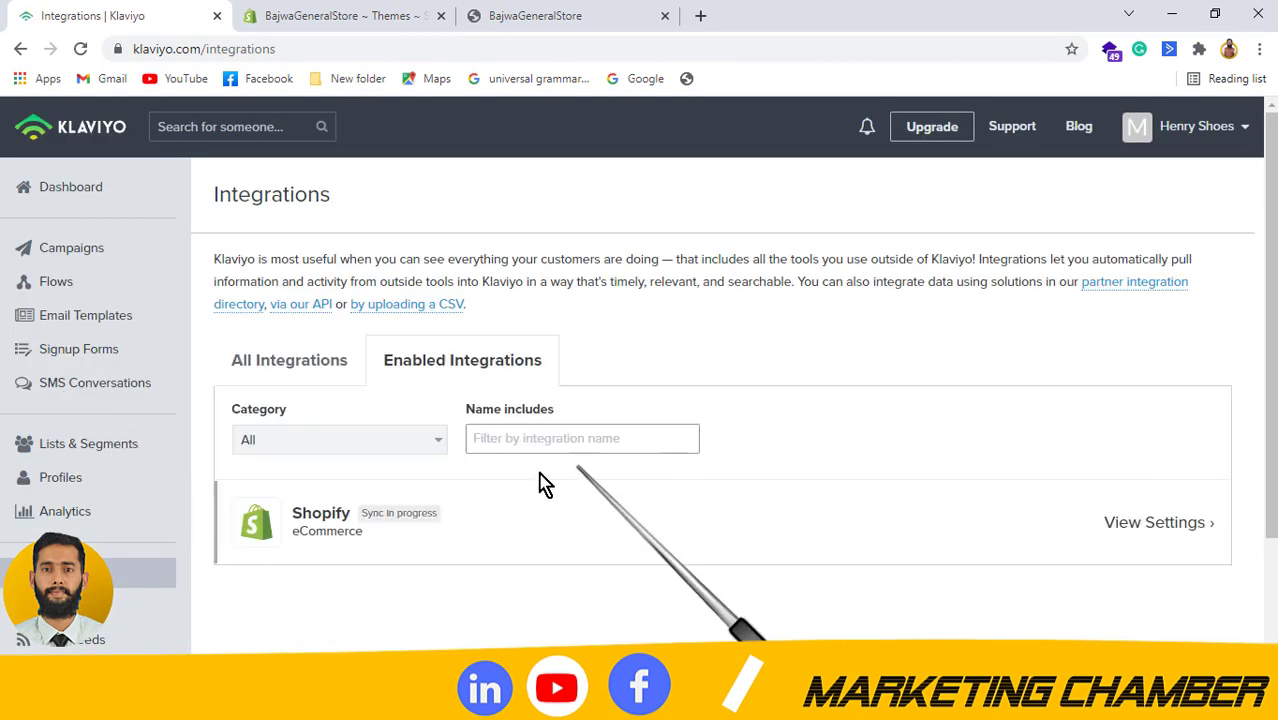
click(313, 522)
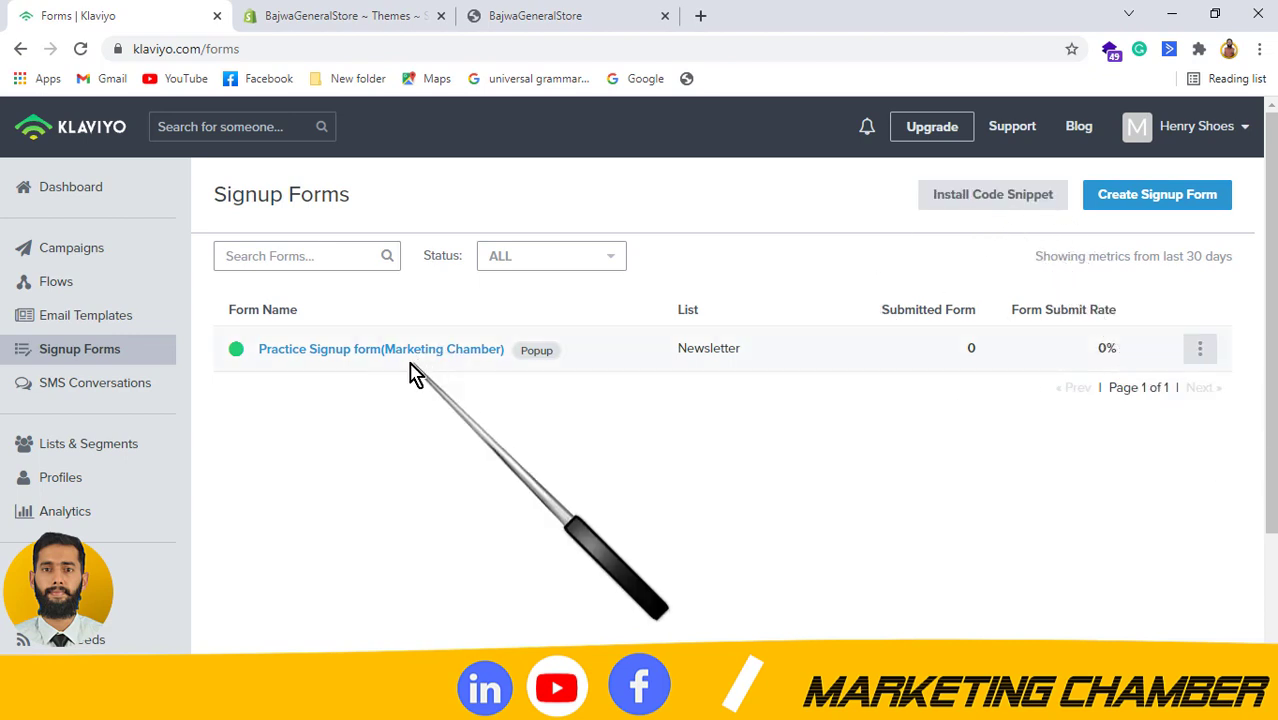
- Get the signup-form install code snippet, check the install, and return to Shopify Themes
click(977, 196)
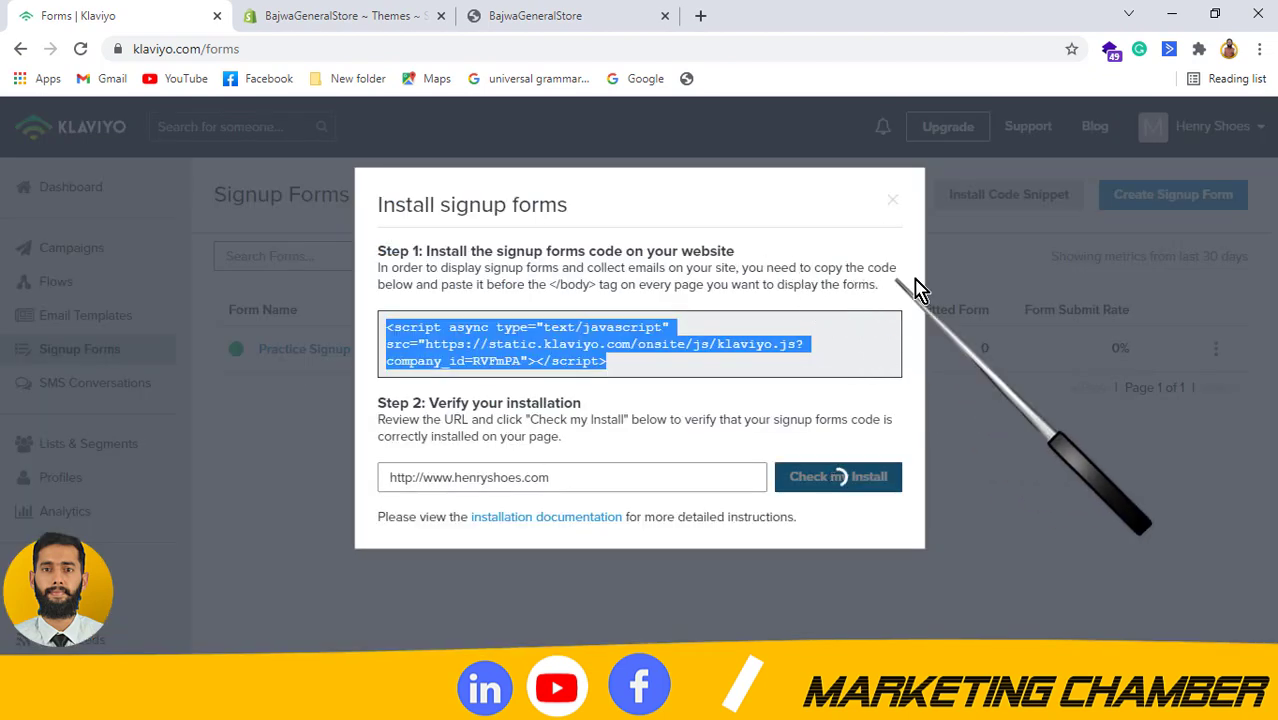
click(830, 476)
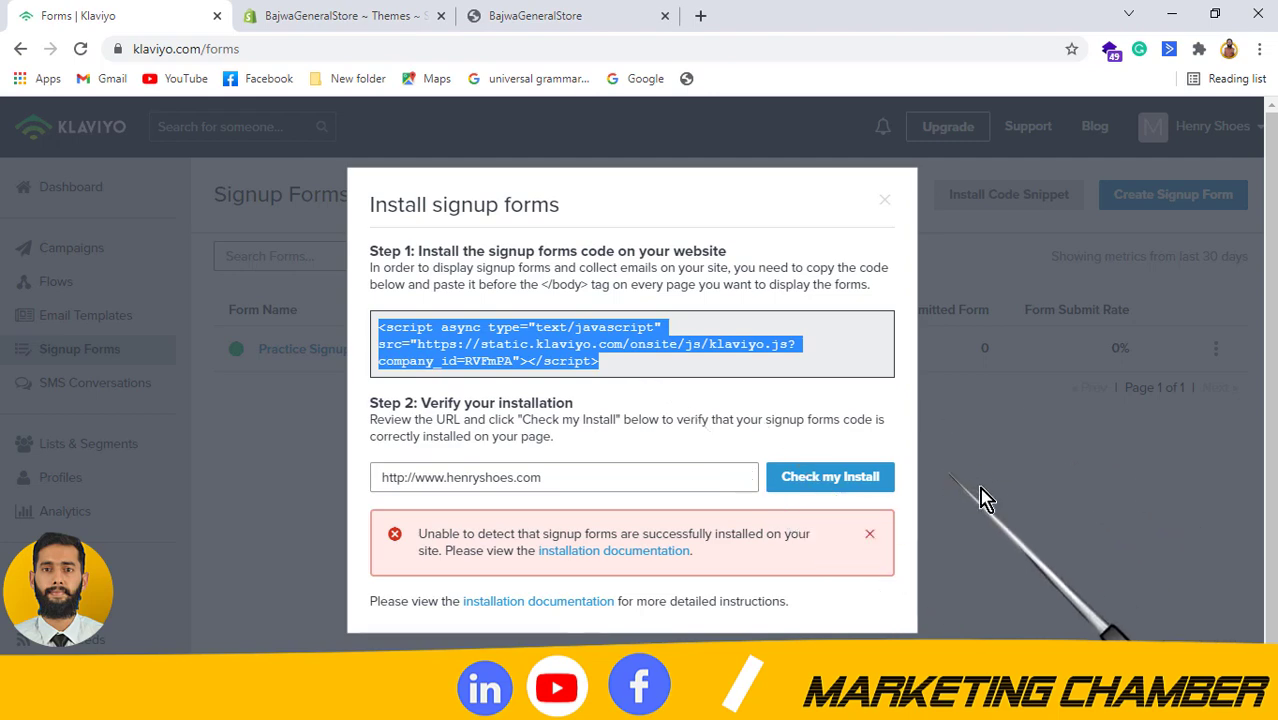
click(355, 12)
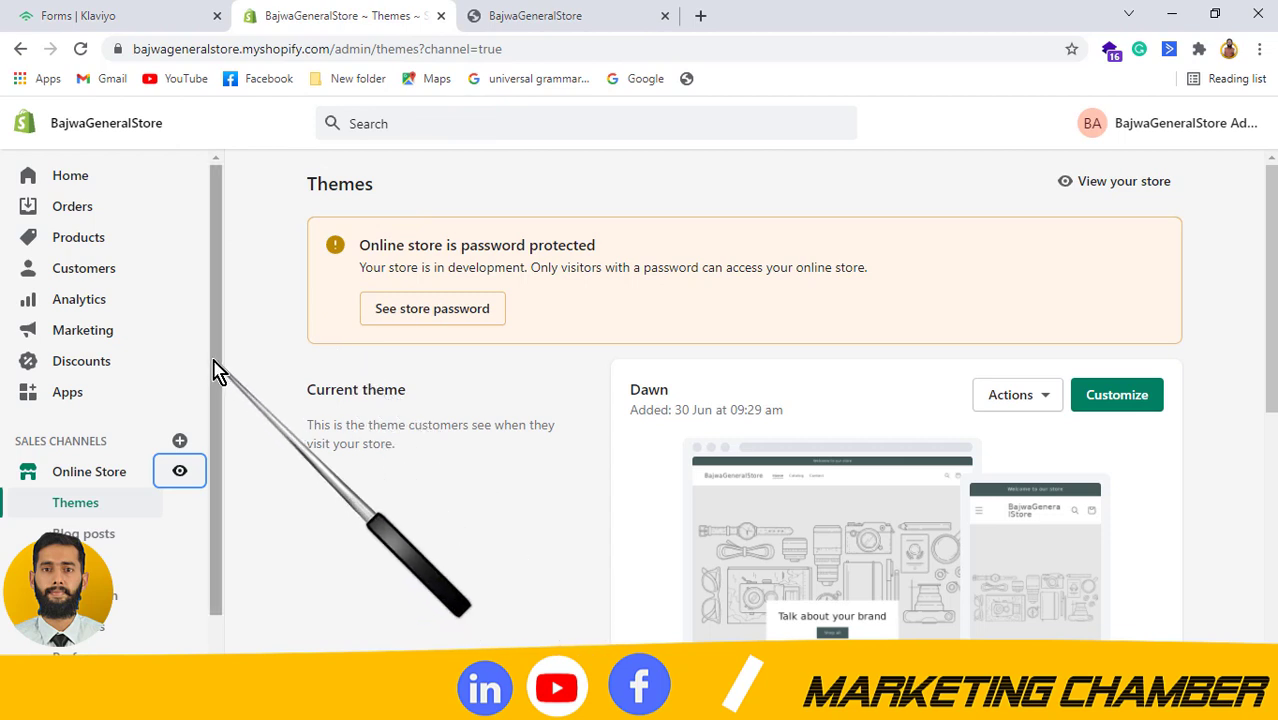
- Open the Dawn theme's code editor from its Actions menu
drag(217, 368, 217, 436)
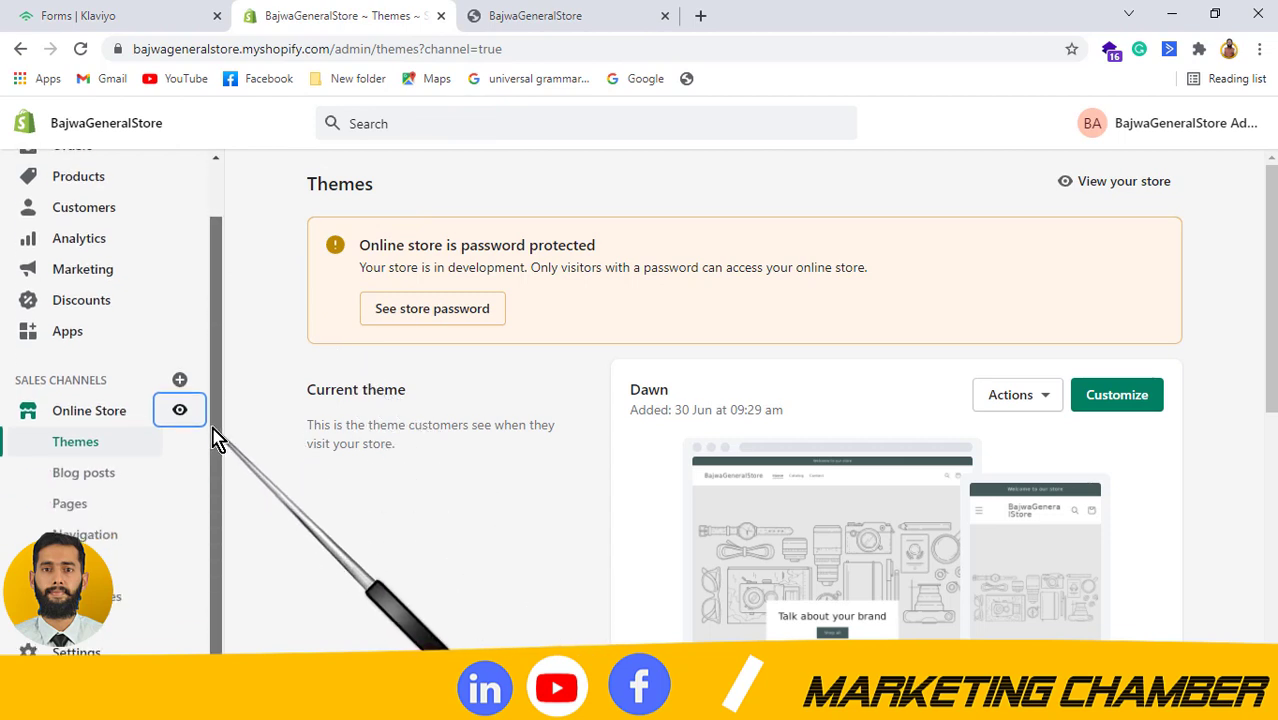
click(1039, 400)
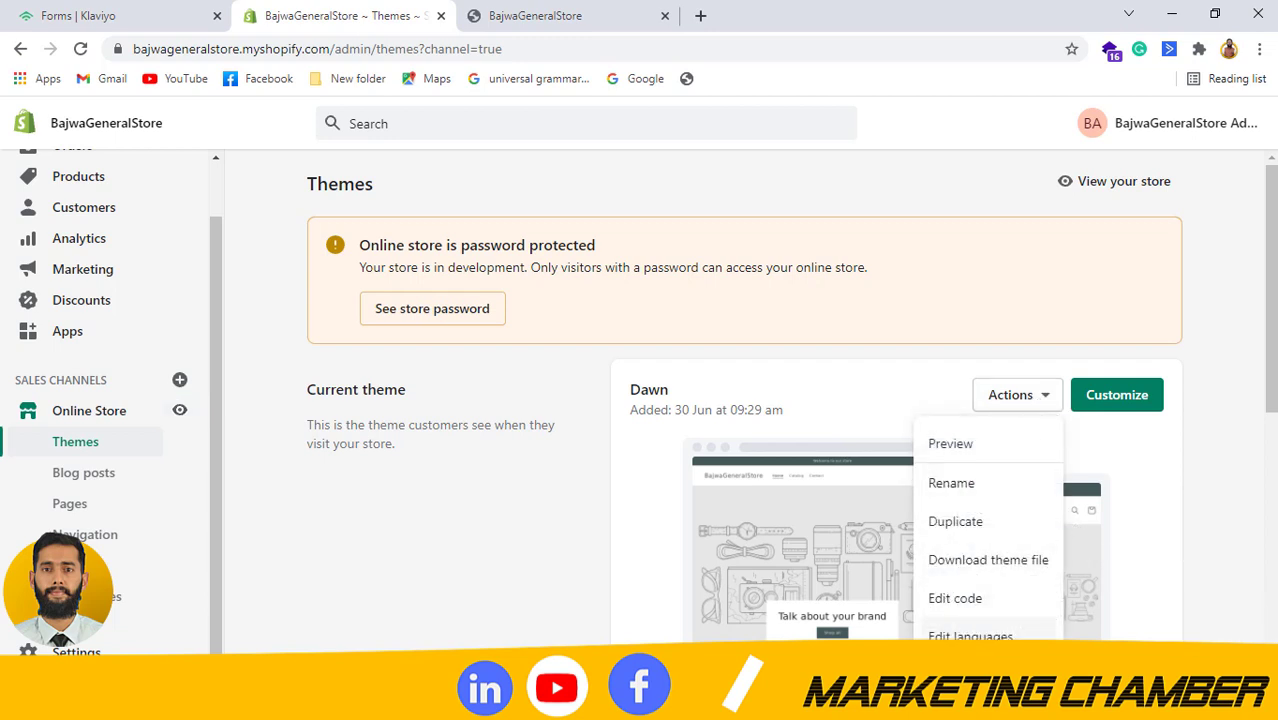
click(951, 600)
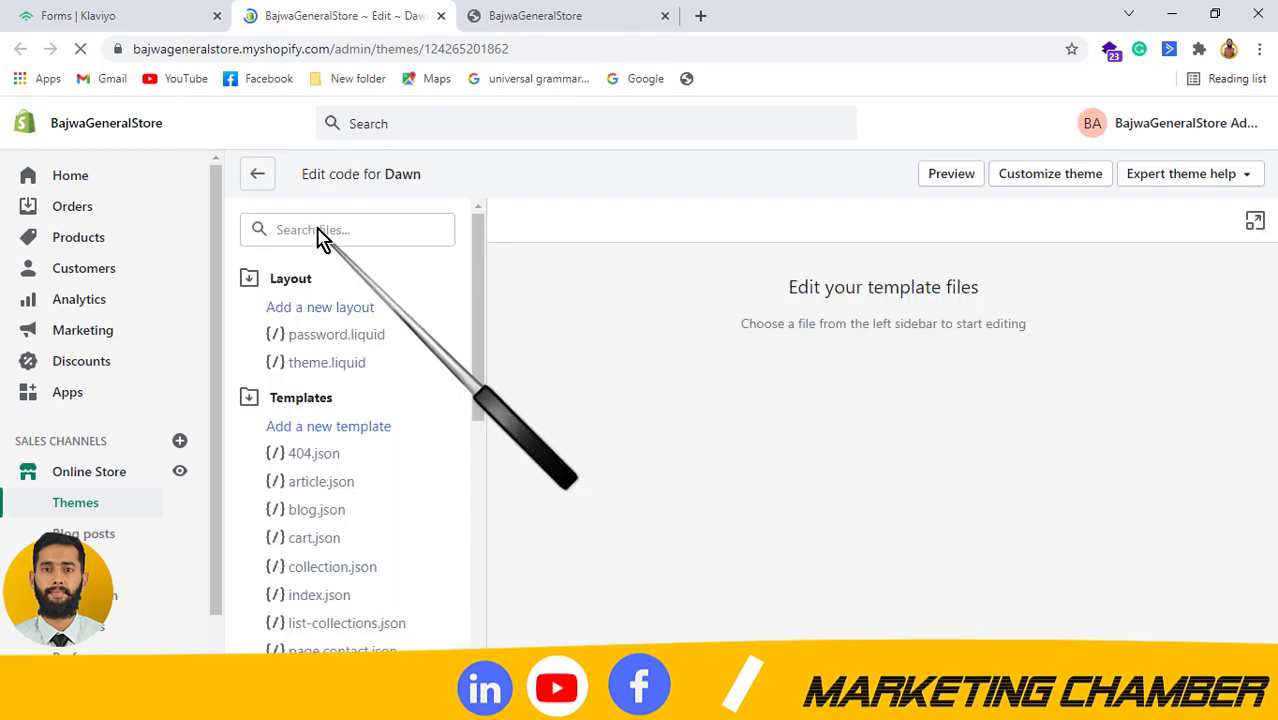
- Find and open the theme.liquid file by searching 'theme.'
click(314, 224)
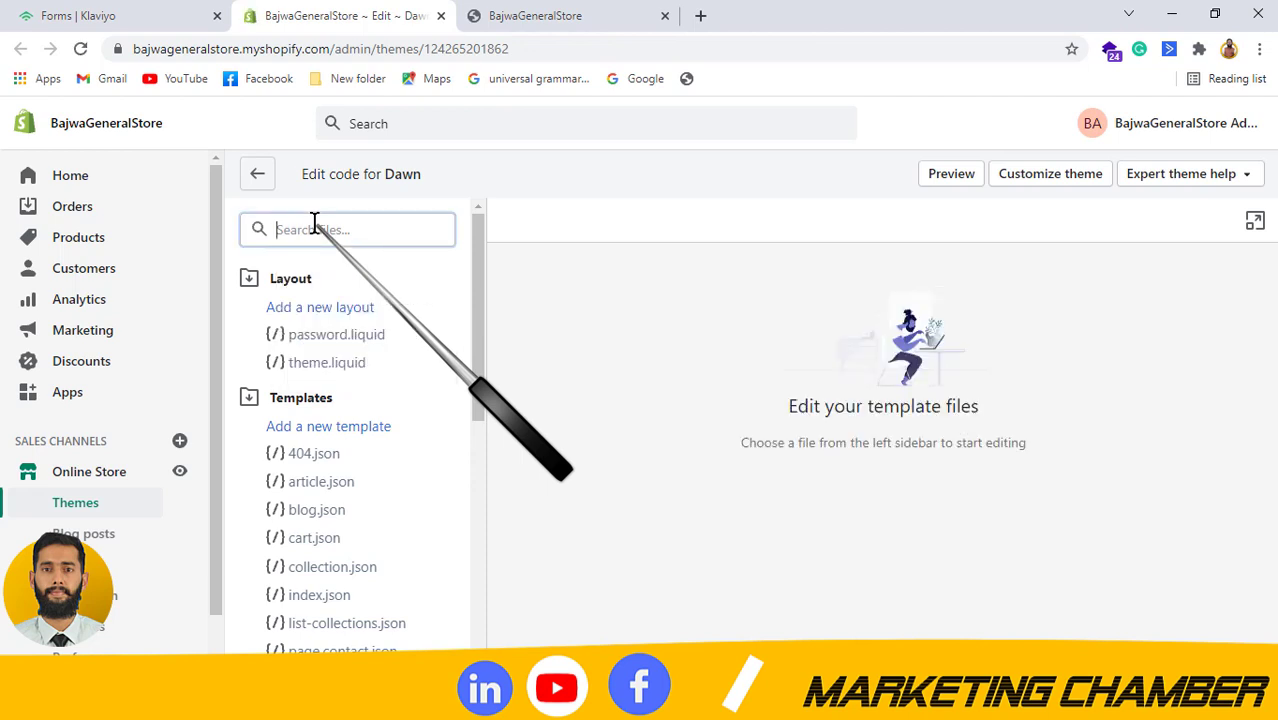
text(theme)
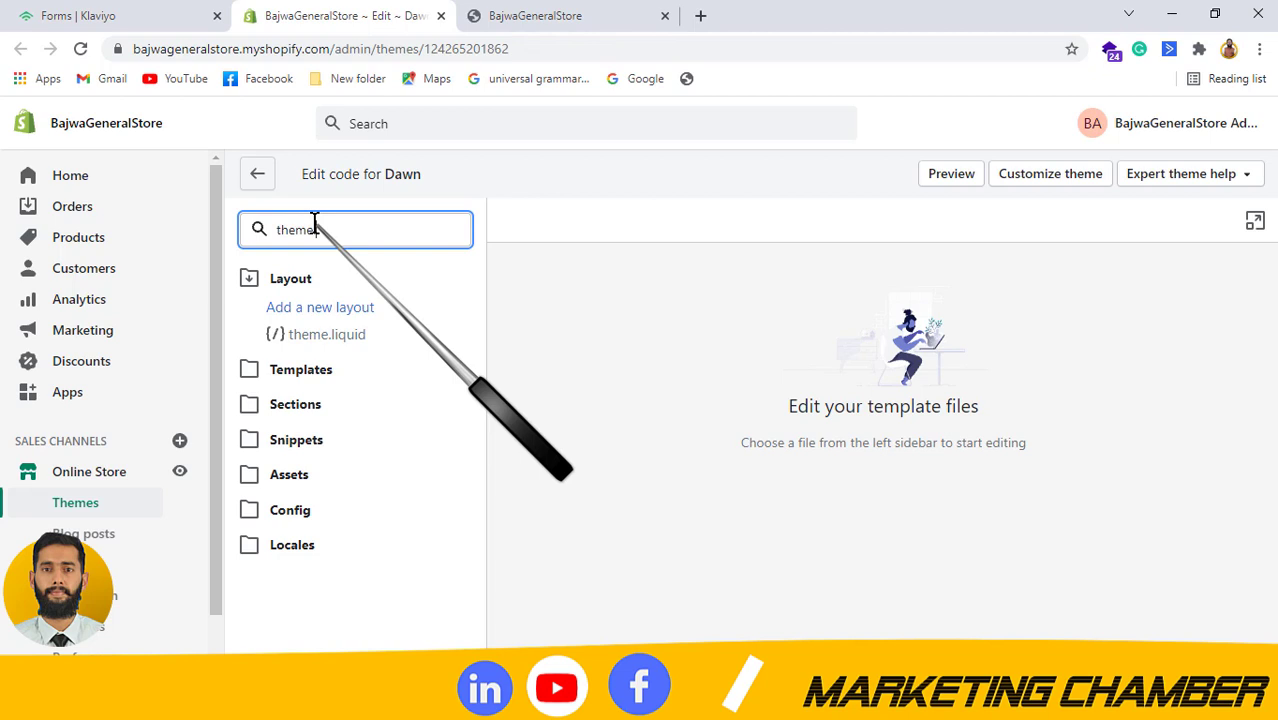
text(.liquid)
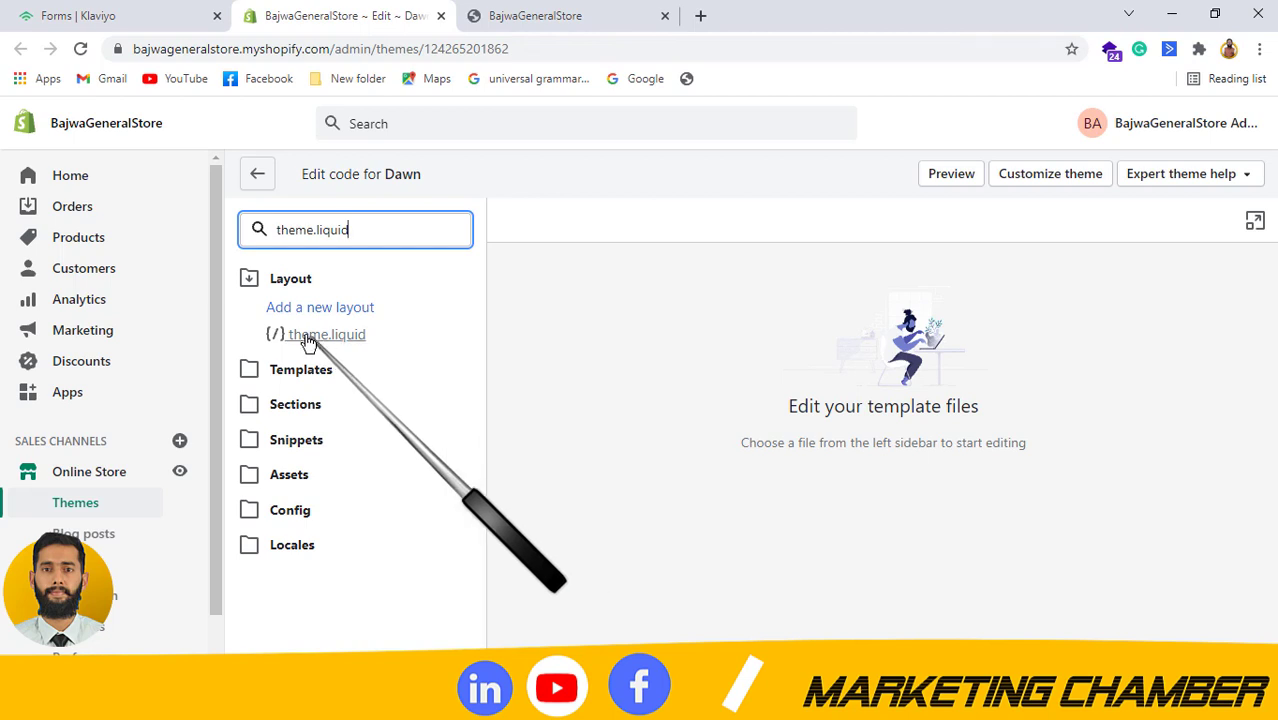
click(309, 340)
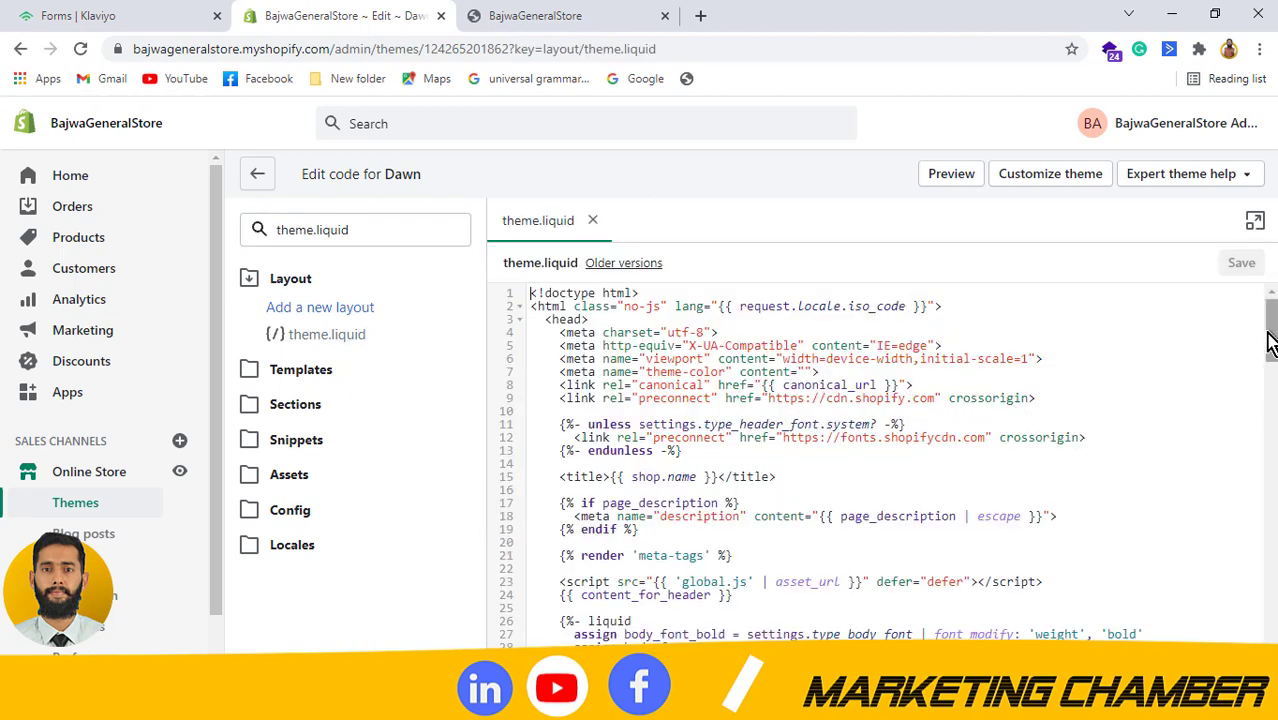
- Paste the Klaviyo script snippet on a new line just above the closing body tag
drag(1272, 372, 1272, 615)
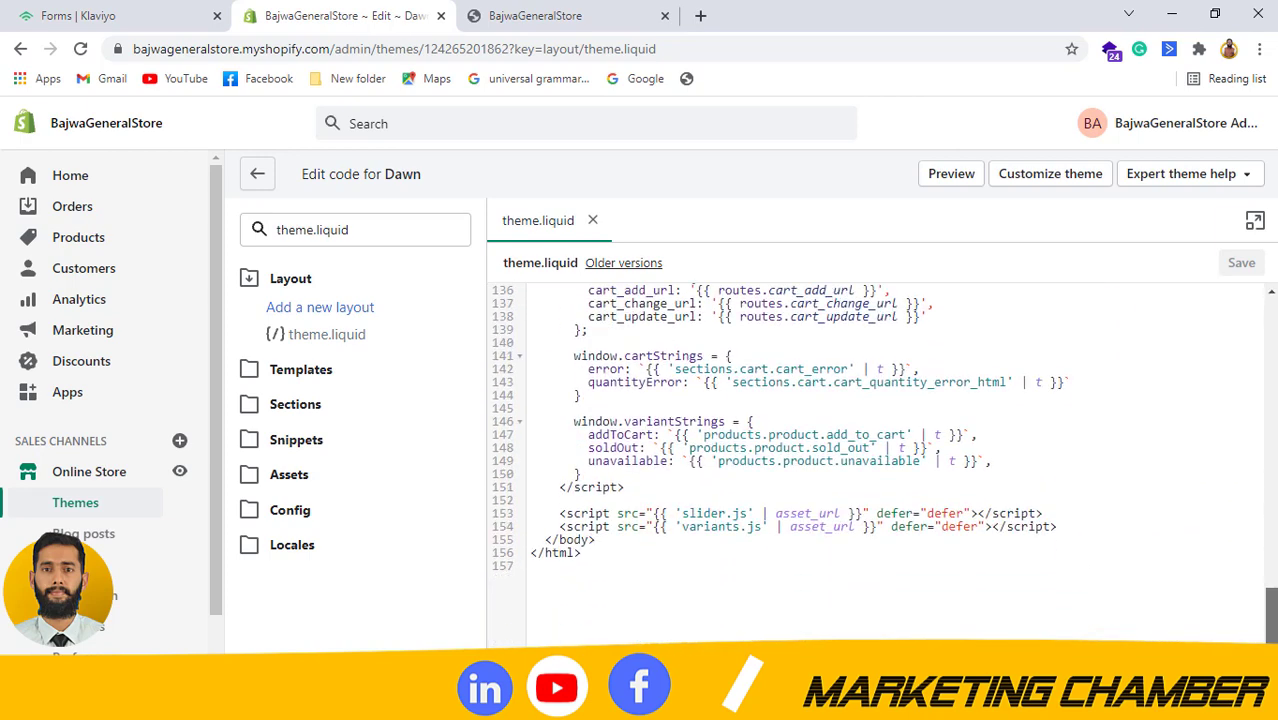
click(545, 540)
key(Return)
key(Return)
key(Up)
key(Up)
text(<script async type="text/javascript" src="https://static.klaviyo.com/onsite/js/klaviyo.js?company_id=RVFmPA"></script>)
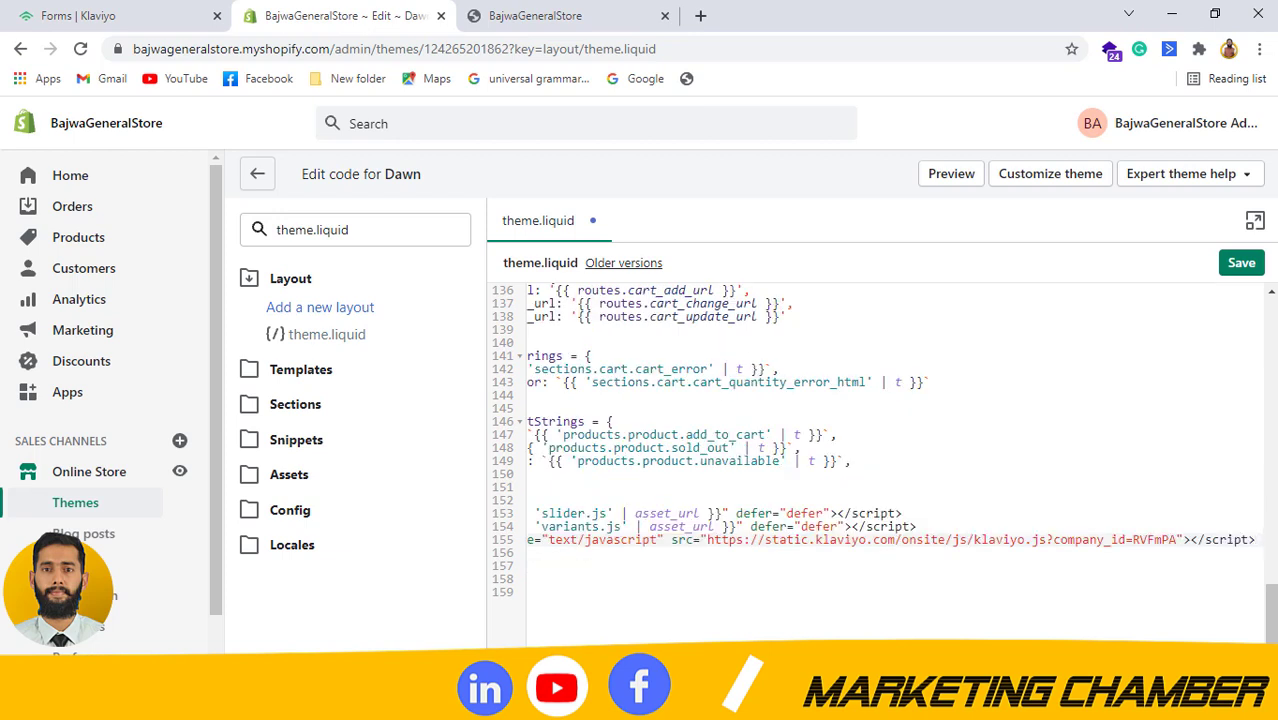